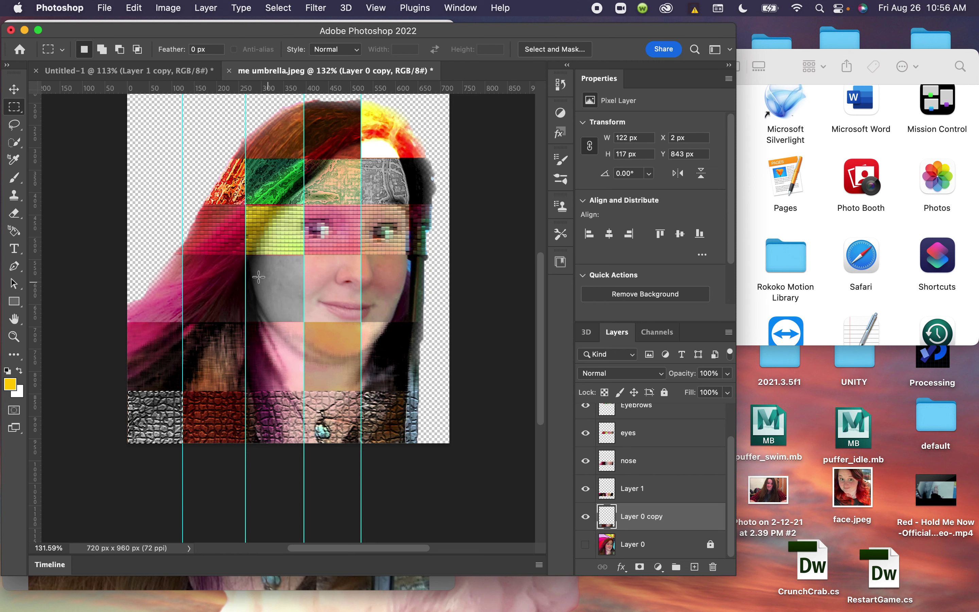
Step: Clear every cyan guide line from the canvas using View > Guides > Clear Guides
left_click(378, 6)
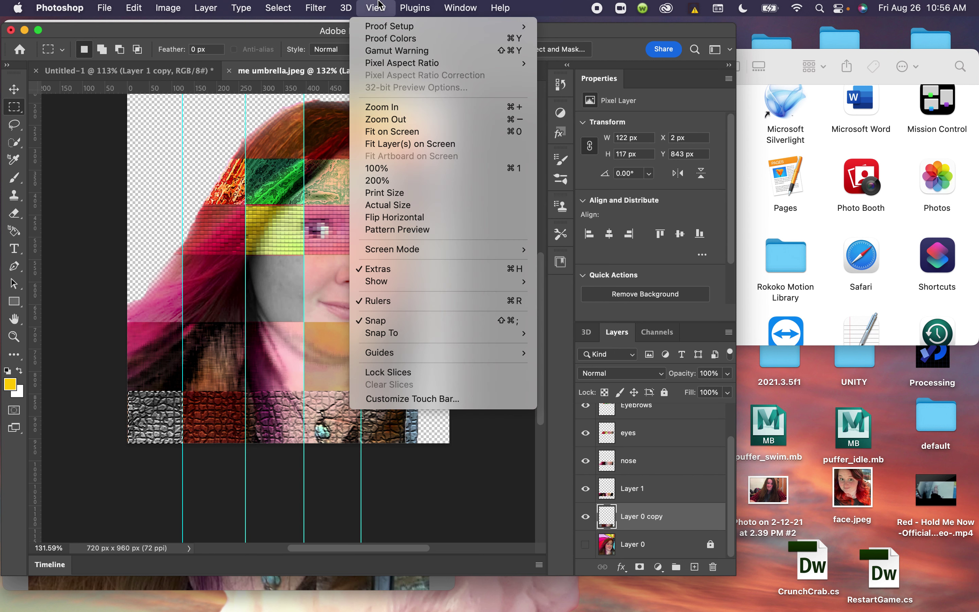
mouse_move(425, 353)
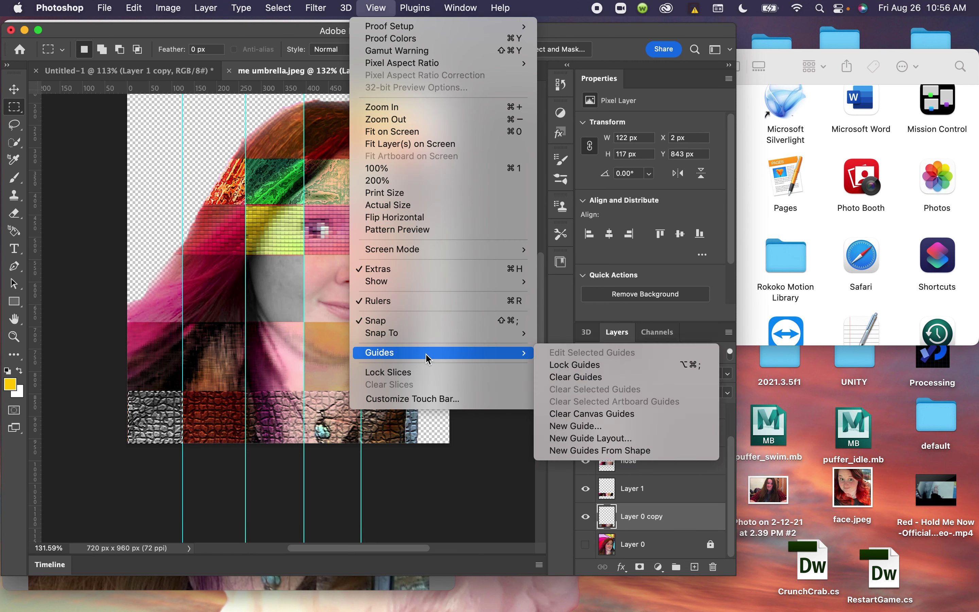
left_click(584, 382)
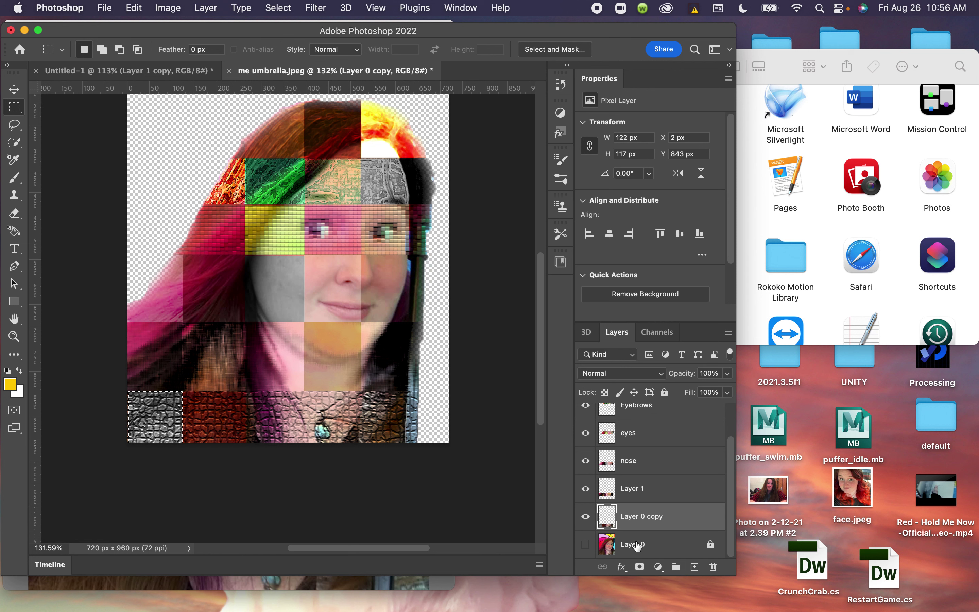
Step: Turn on Layer 0 so the umbrella photo shows behind the patchwork face, then inspect the canvas
left_click(586, 545)
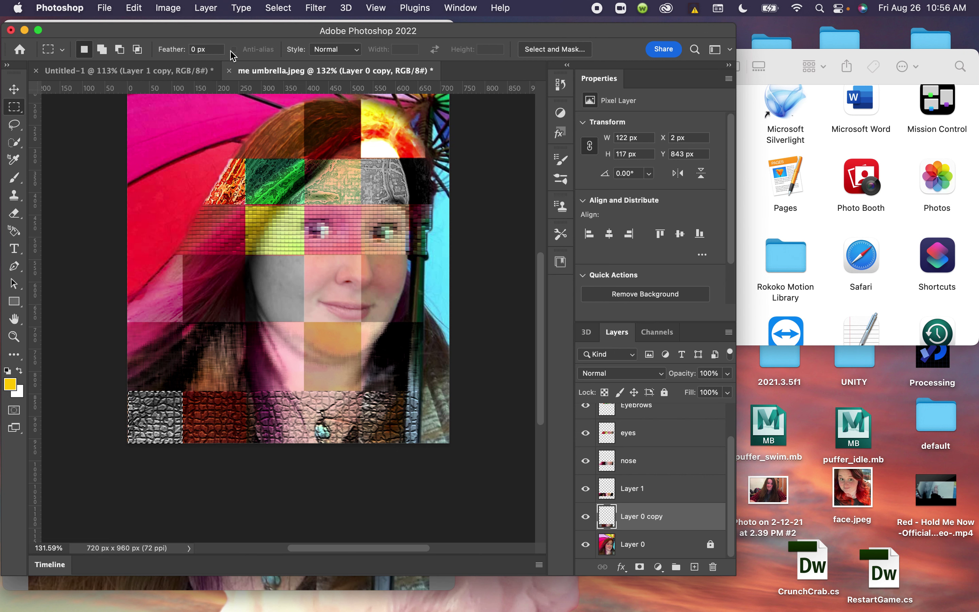
scroll(313, 162, "up", 3)
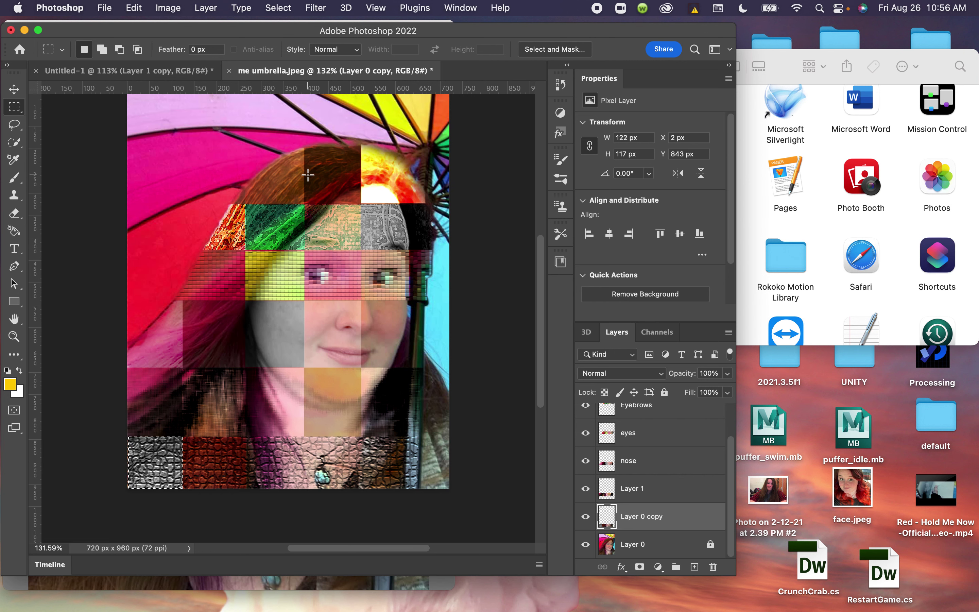
scroll(308, 175, "down", 5)
scroll(307, 174, "down", 1)
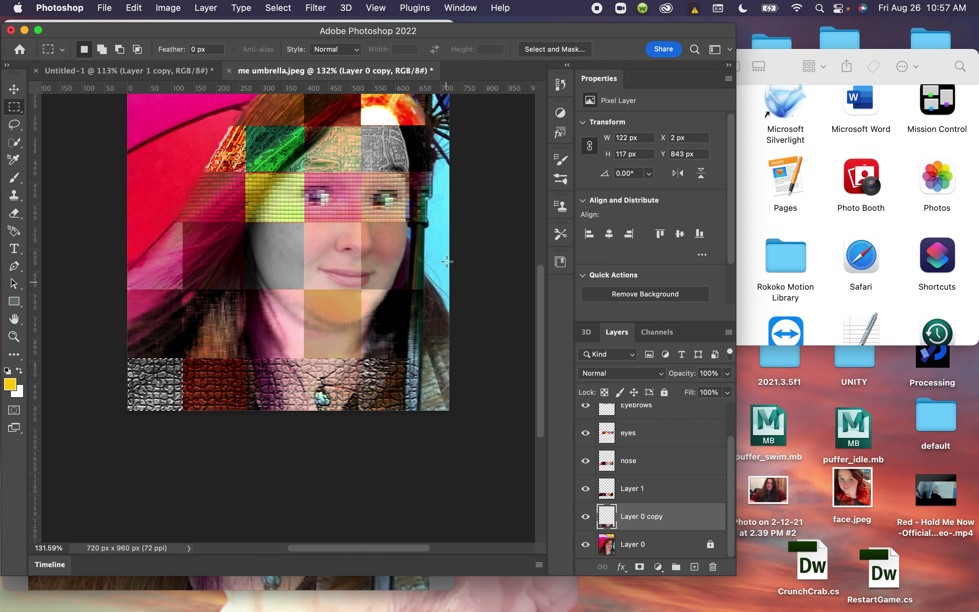
scroll(409, 329, "up", 5)
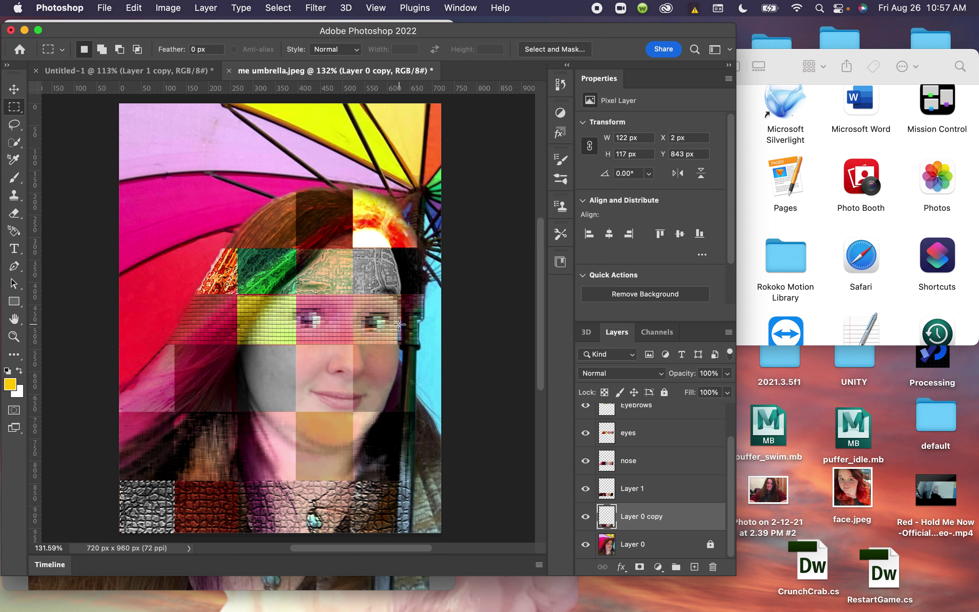
left_click(11, 357)
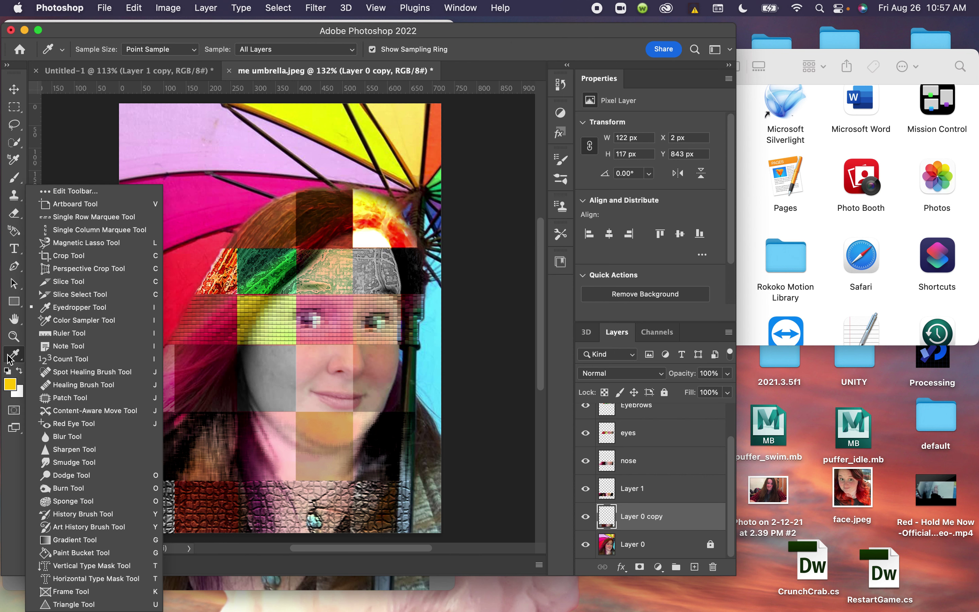
Step: Crop the portrait narrower, trimming the right edge but keeping a strip of umbrella above the head
left_click(111, 258)
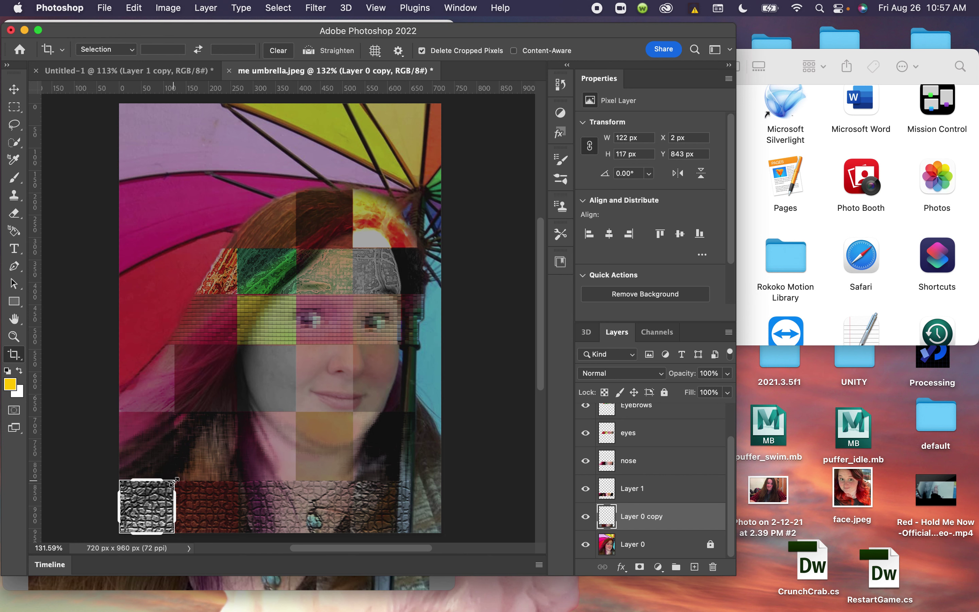
left_click_drag(175, 480, 315, 360)
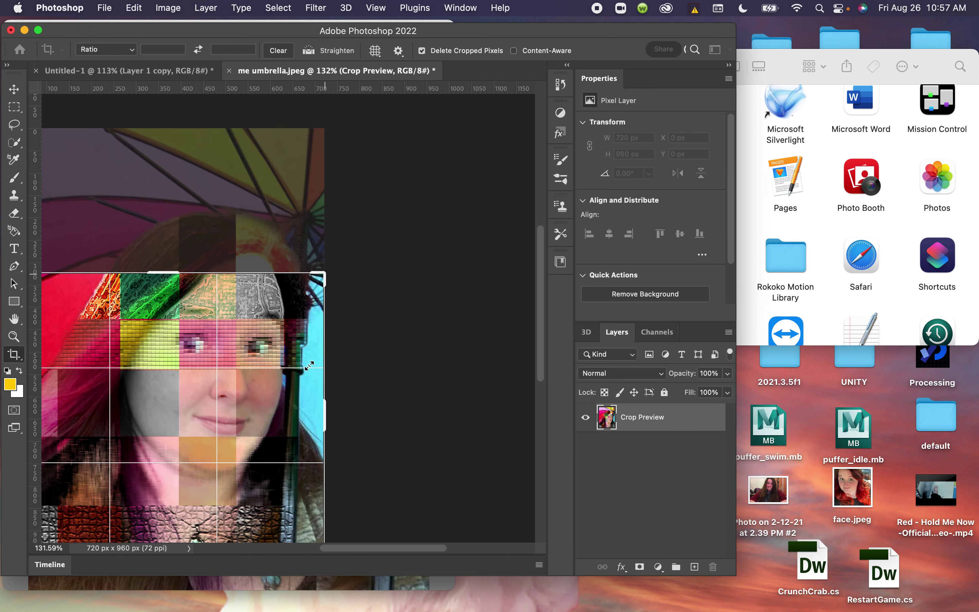
scroll(309, 366, "up", 5)
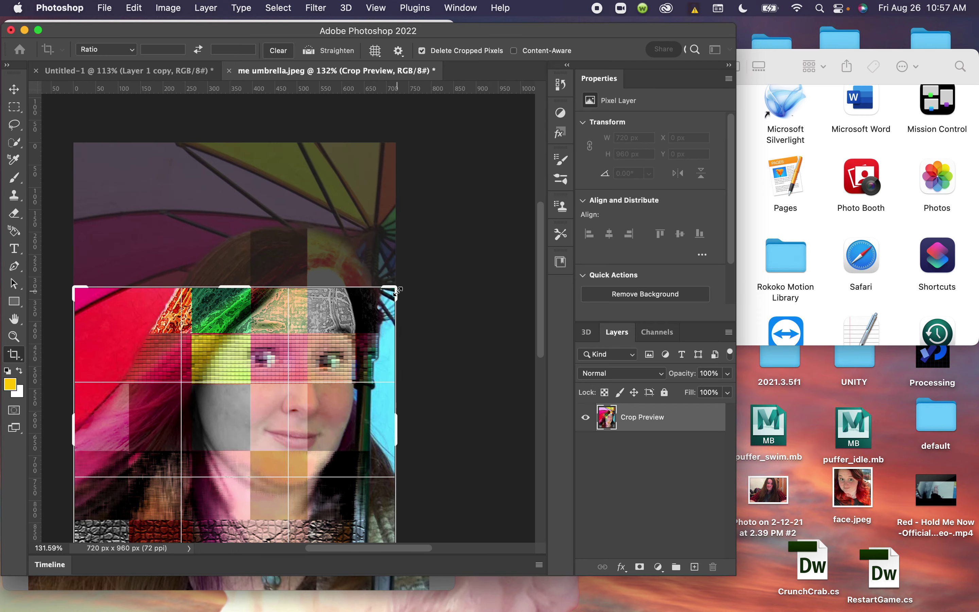
left_click_drag(398, 290, 387, 243)
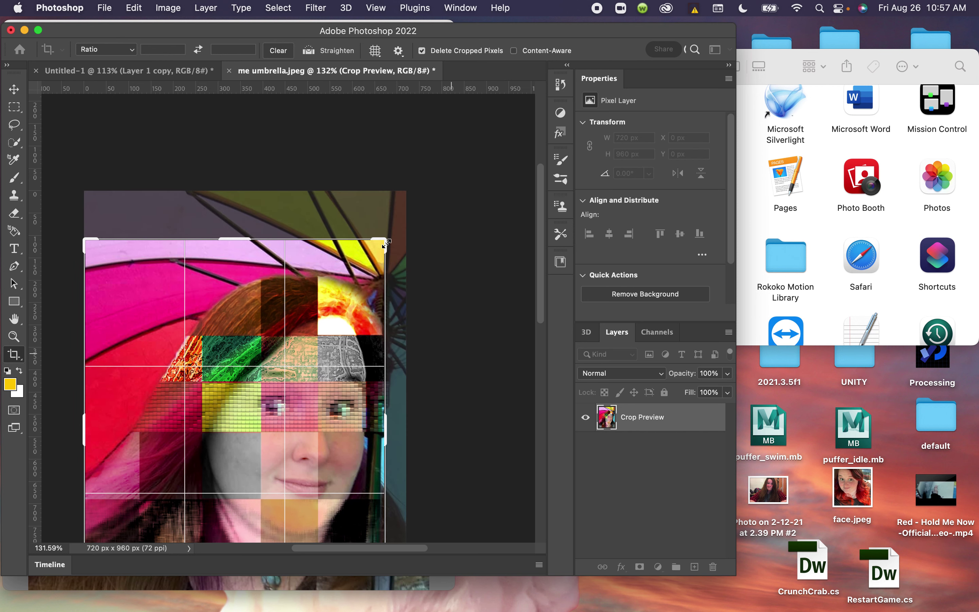
scroll(387, 244, "down", 6)
scroll(386, 244, "up", 2)
scroll(387, 244, "up", 1)
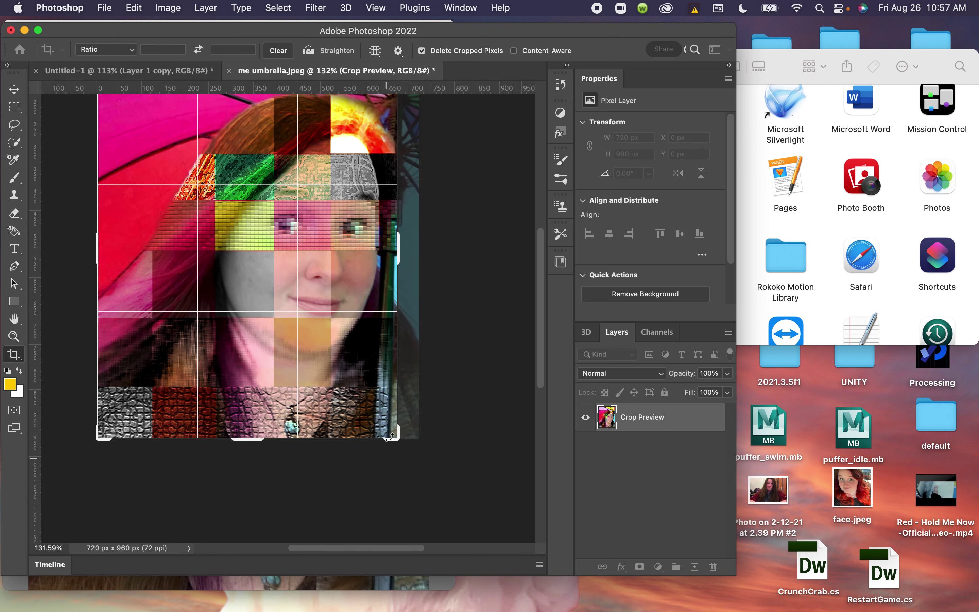
left_click_drag(395, 436, 389, 437)
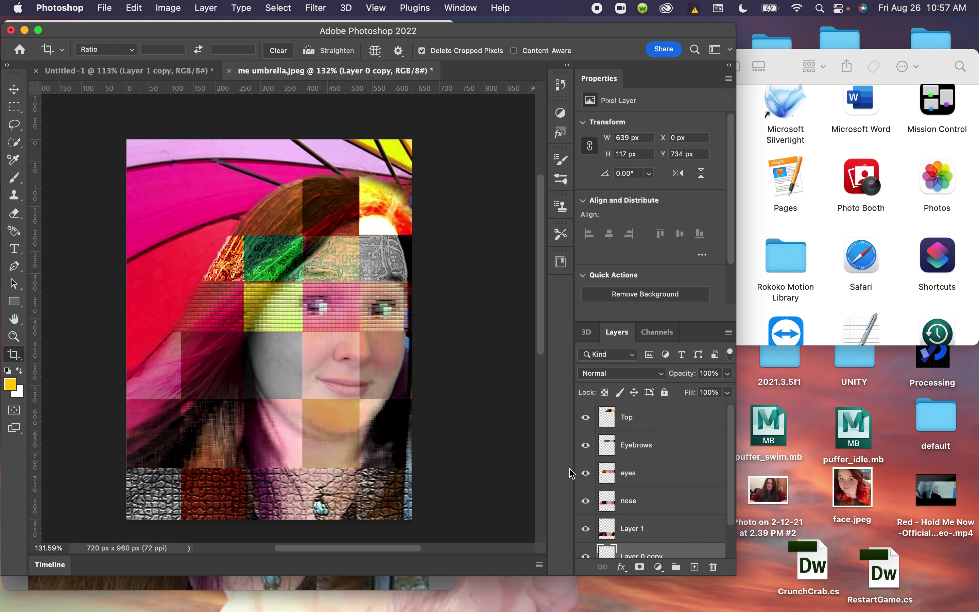
scroll(659, 500, "down", 2)
left_click(641, 551)
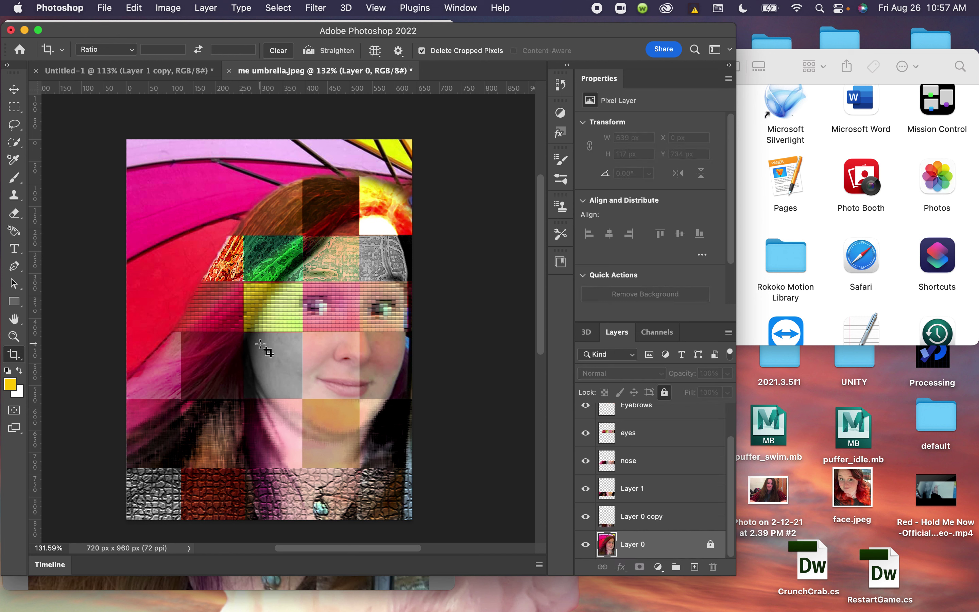
Step: Make a first Quick Selection attempt over the umbrella, then deselect to start over
left_click(13, 142)
left_click(138, 350)
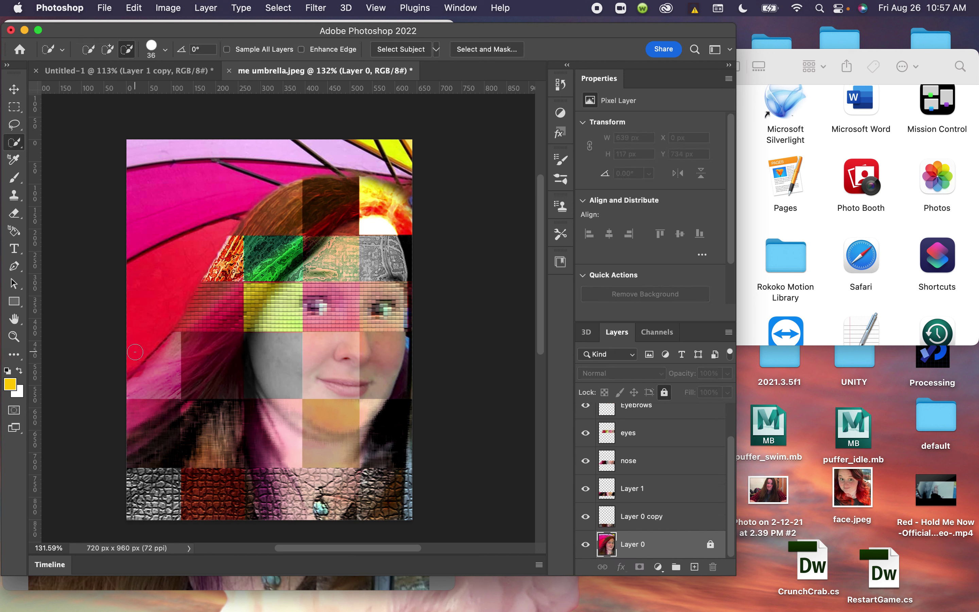
mouse_move(155, 294)
left_mouse_down()
mouse_move(203, 143)
mouse_move(275, 115)
mouse_move(386, 139)
mouse_move(392, 158)
mouse_move(338, 145)
left_mouse_up()
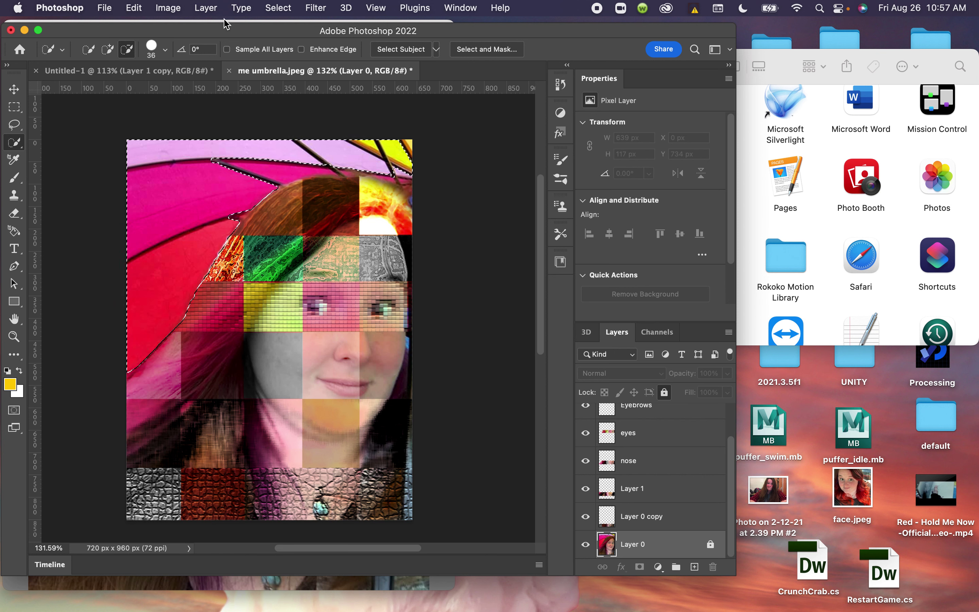
key("super+d")
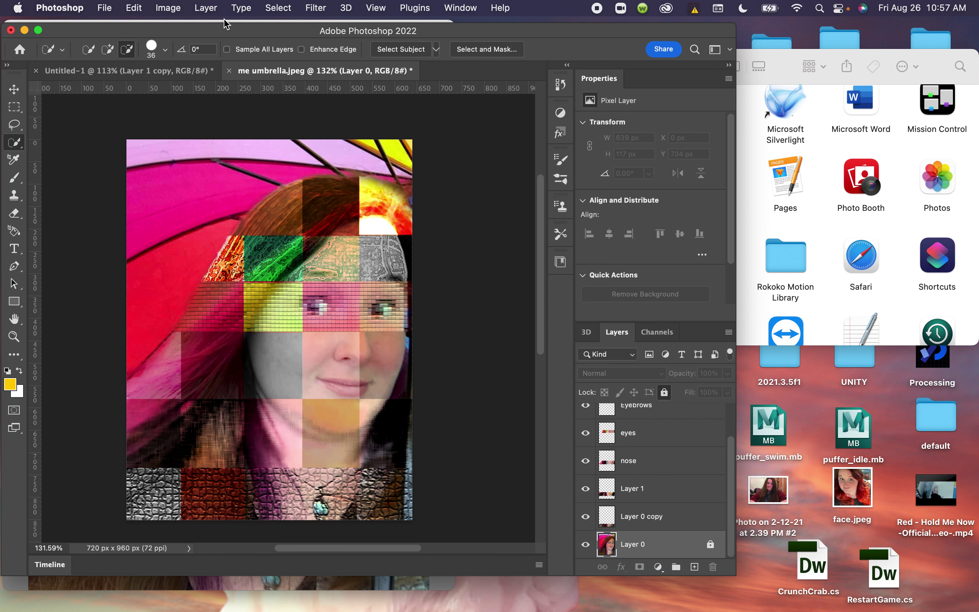
Step: Select the red umbrella on the left and above the hair, then add new Layer 2
left_click(89, 50)
left_click_drag(133, 348, 191, 251)
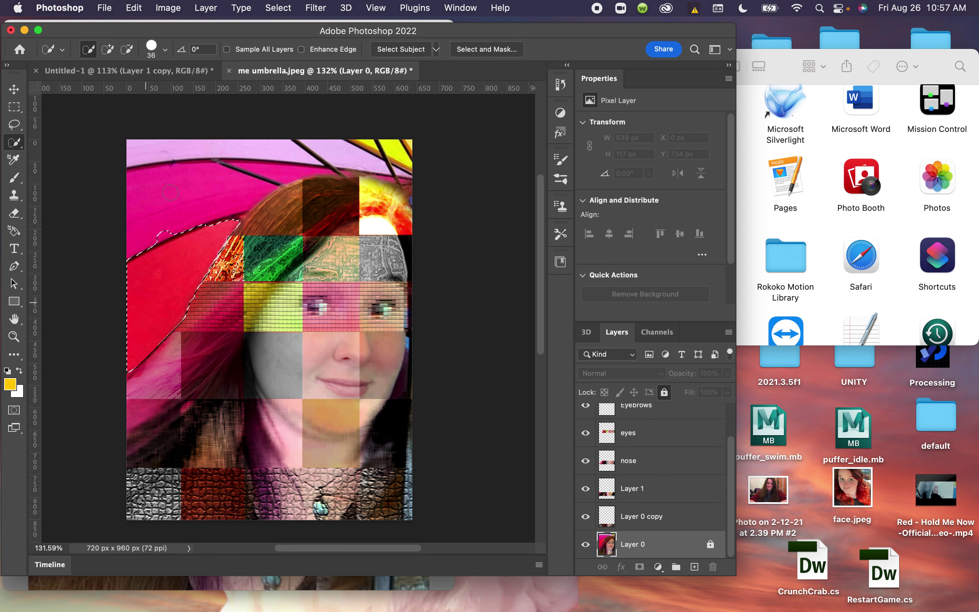
mouse_move(170, 192)
left_mouse_down()
mouse_move(324, 150)
mouse_move(380, 155)
mouse_move(398, 170)
mouse_move(222, 170)
left_mouse_up()
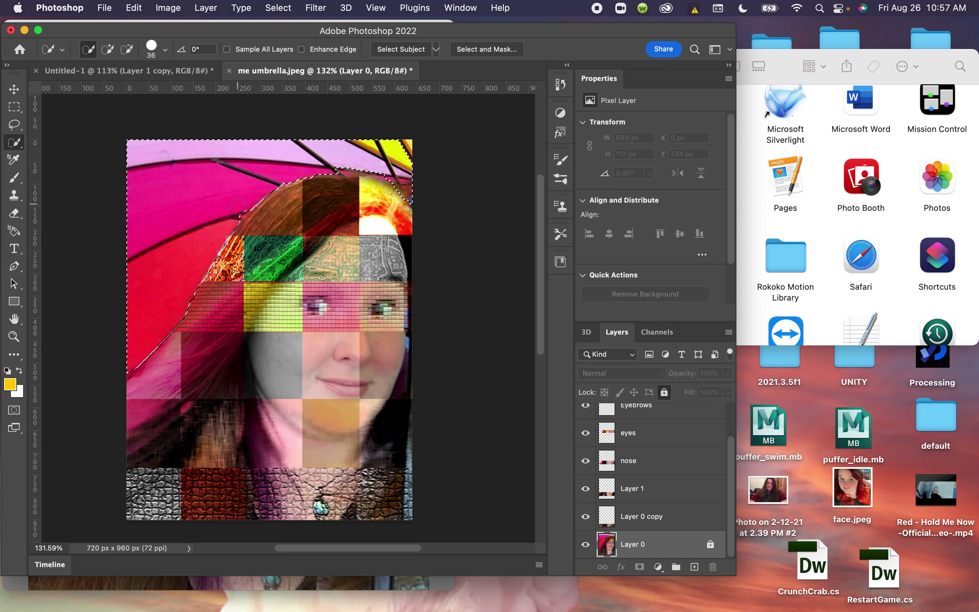
key("shift")
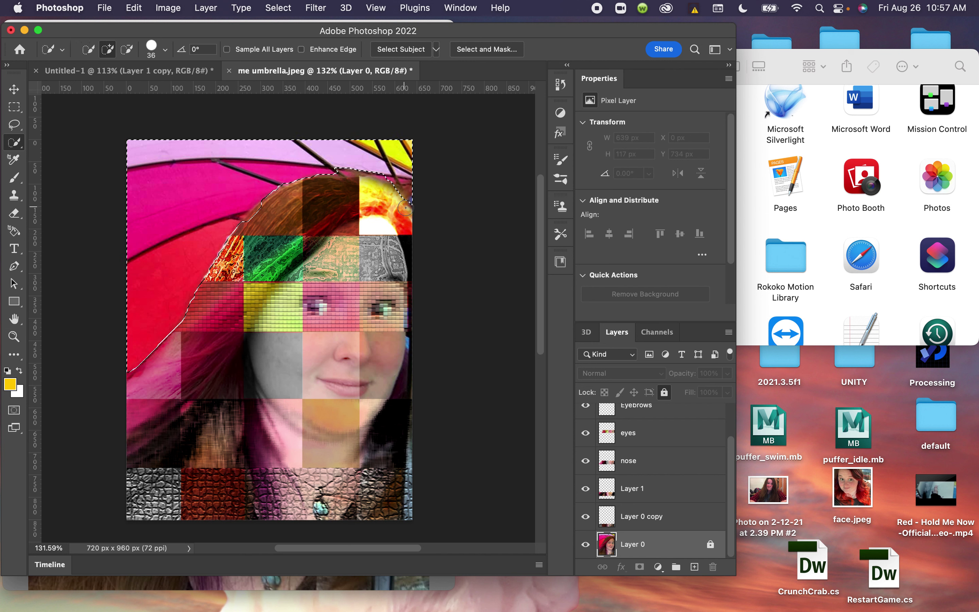
mouse_move(413, 203)
left_mouse_down()
mouse_move(361, 182)
mouse_move(305, 182)
mouse_move(230, 231)
mouse_move(194, 306)
left_mouse_up()
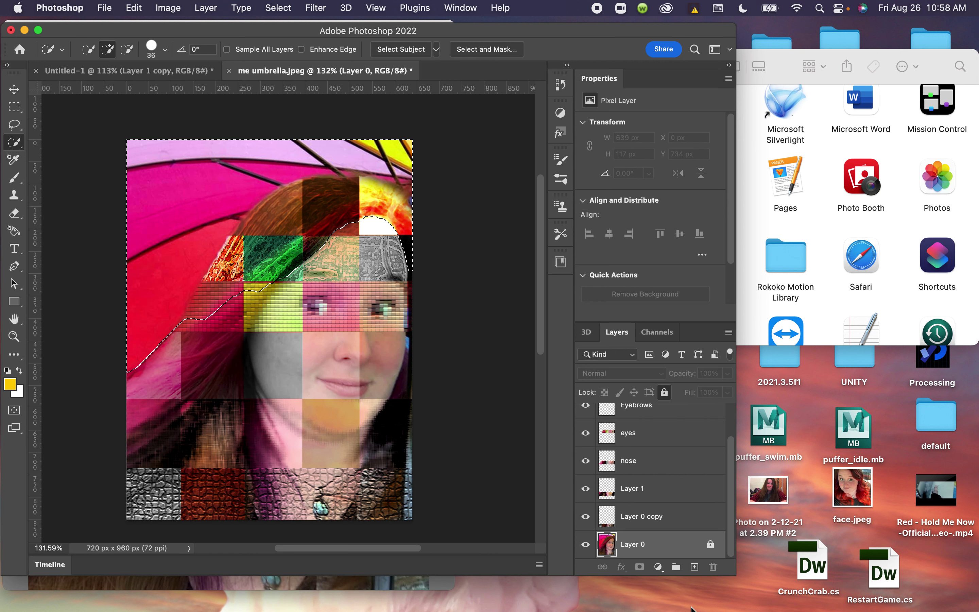
key("super+shift+n")
key("Return")
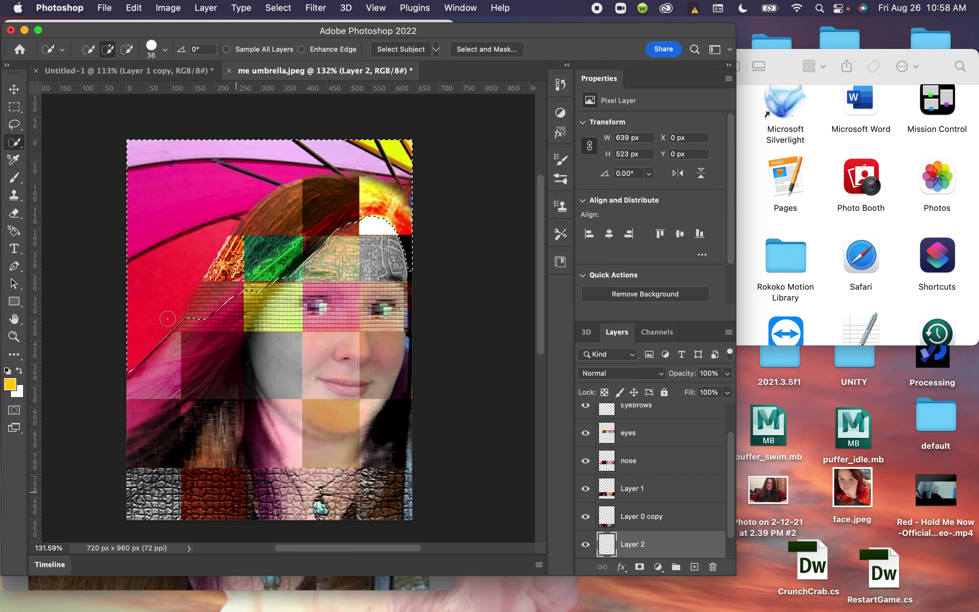
Step: In Edit > Fill, set the fill Contents to Pattern
left_click(167, 8)
mouse_move(135, 8)
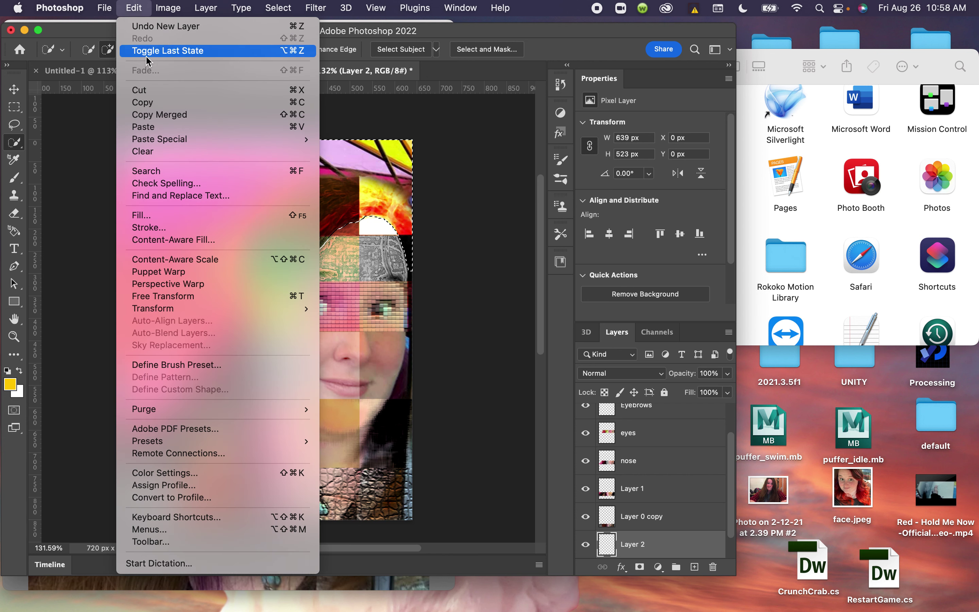
left_click(284, 215)
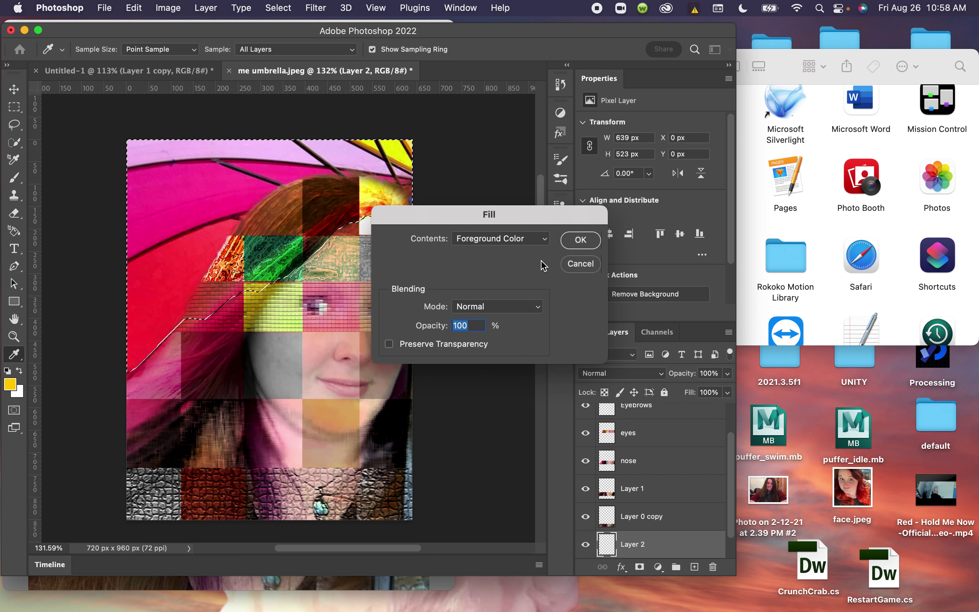
left_click(530, 240)
left_click(529, 267)
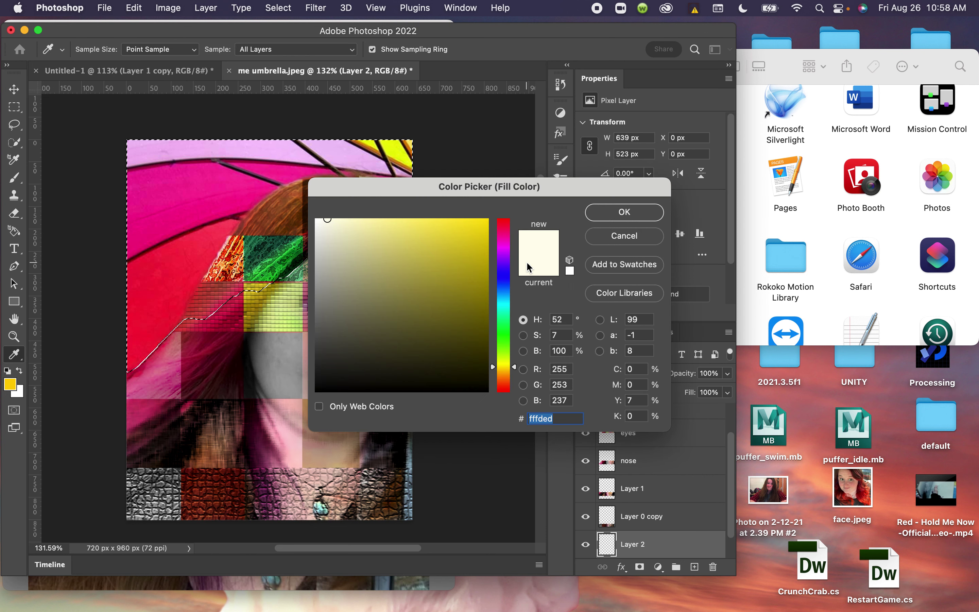
left_click(479, 330)
left_click(624, 236)
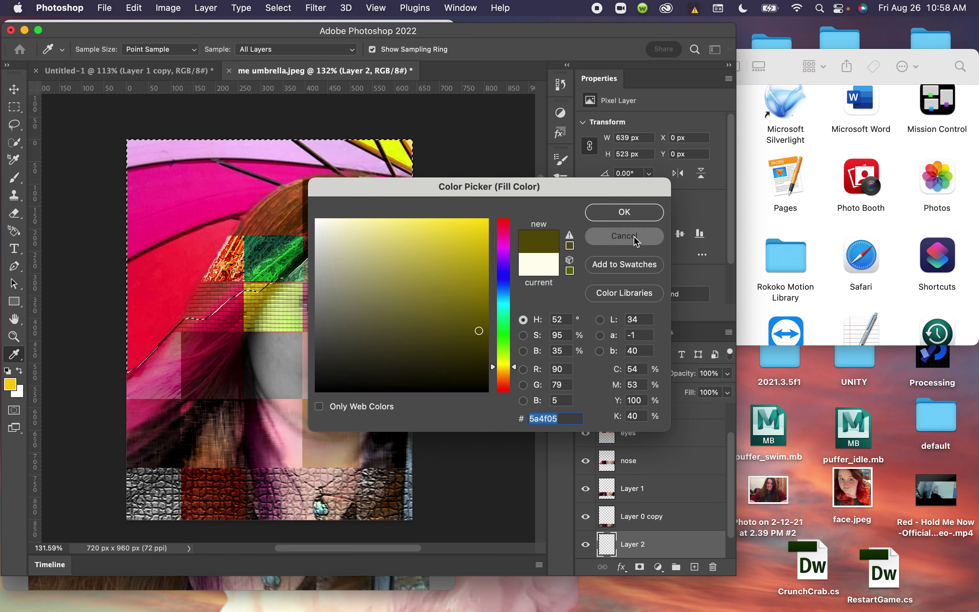
left_click(536, 243)
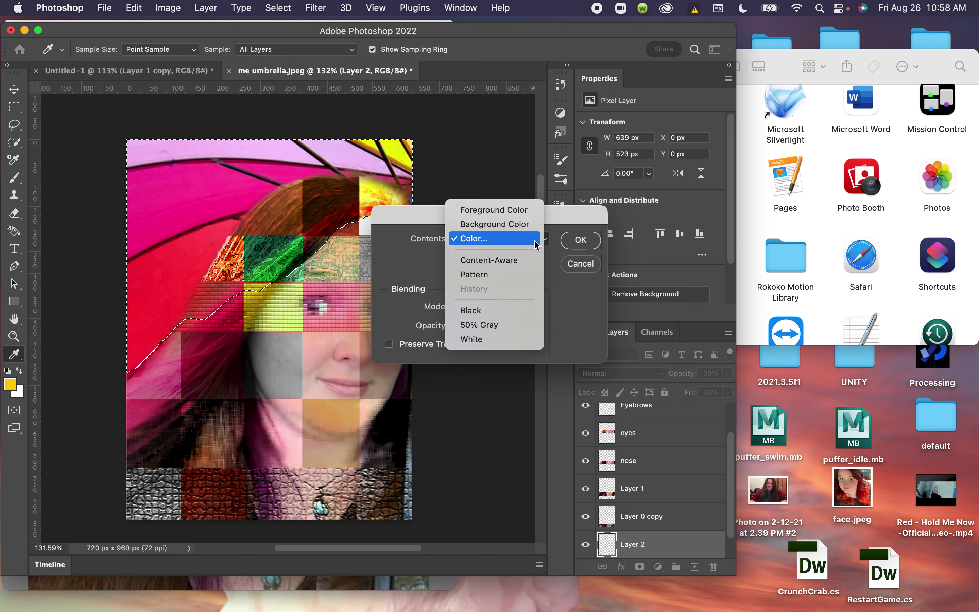
left_click(502, 276)
Step: Pick the first Water pattern and fill the background selection with it
left_click(477, 307)
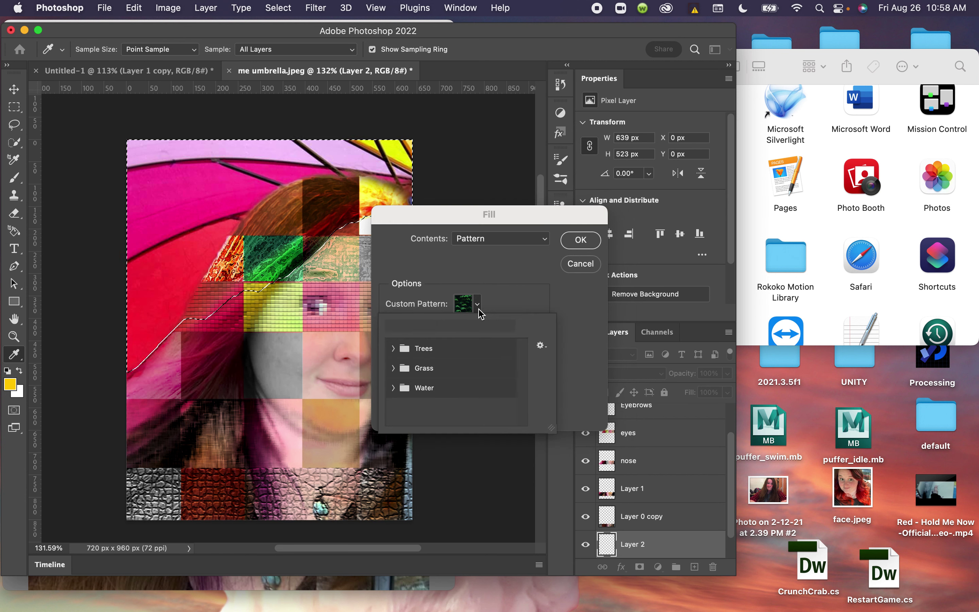
left_click(393, 349)
left_click(476, 370)
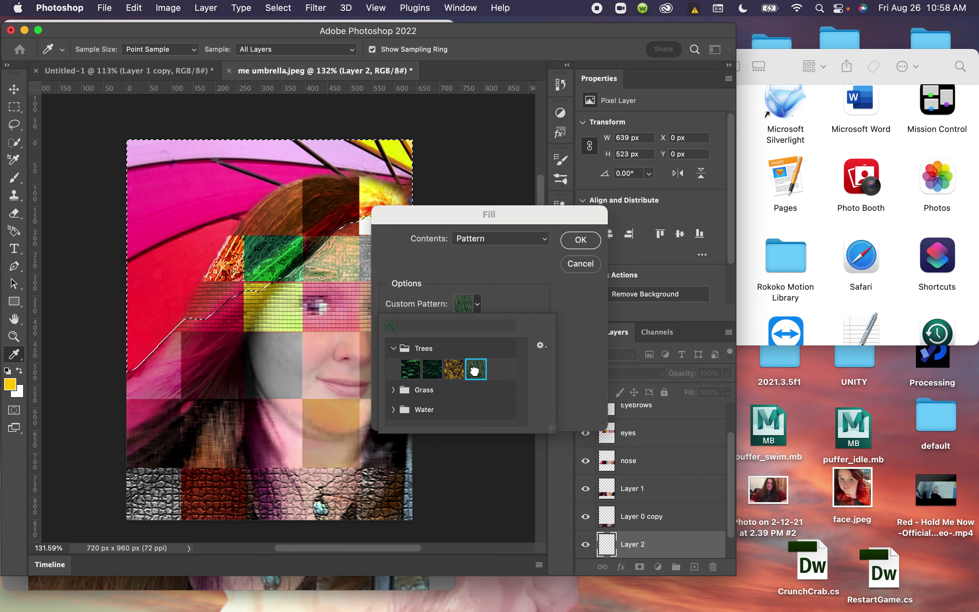
left_click(394, 390)
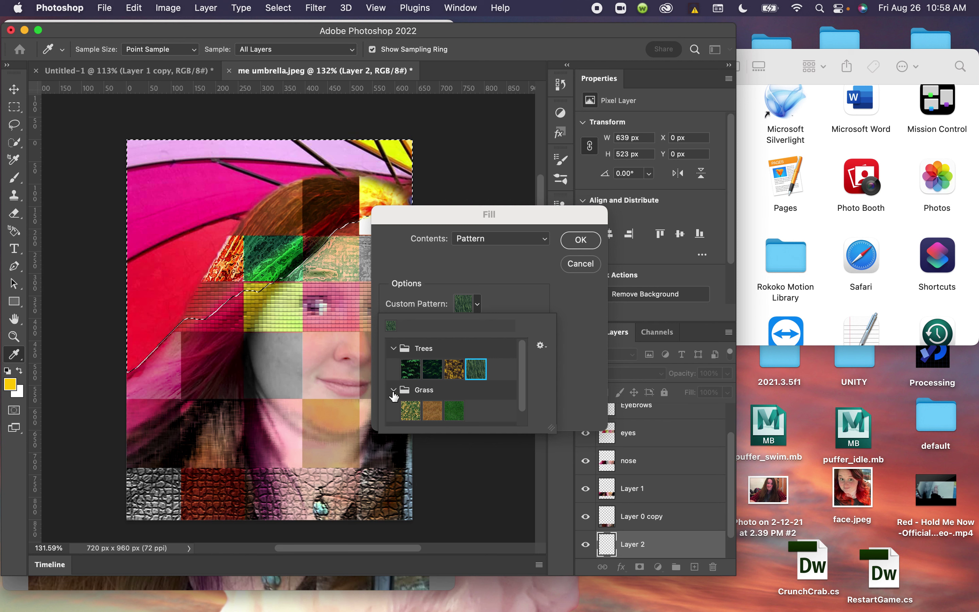
scroll(429, 403, "down", 1)
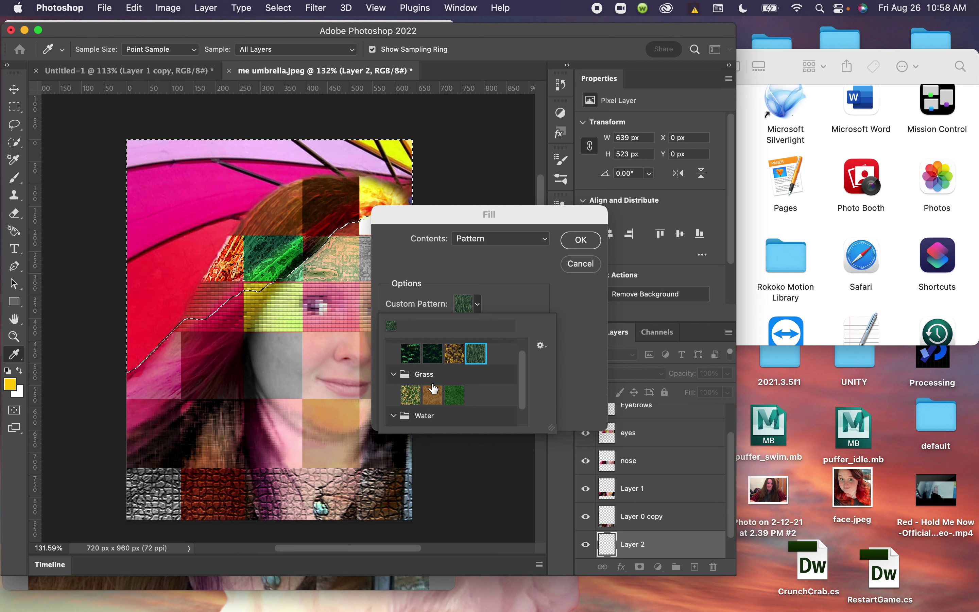
left_click(393, 415)
left_click(404, 421)
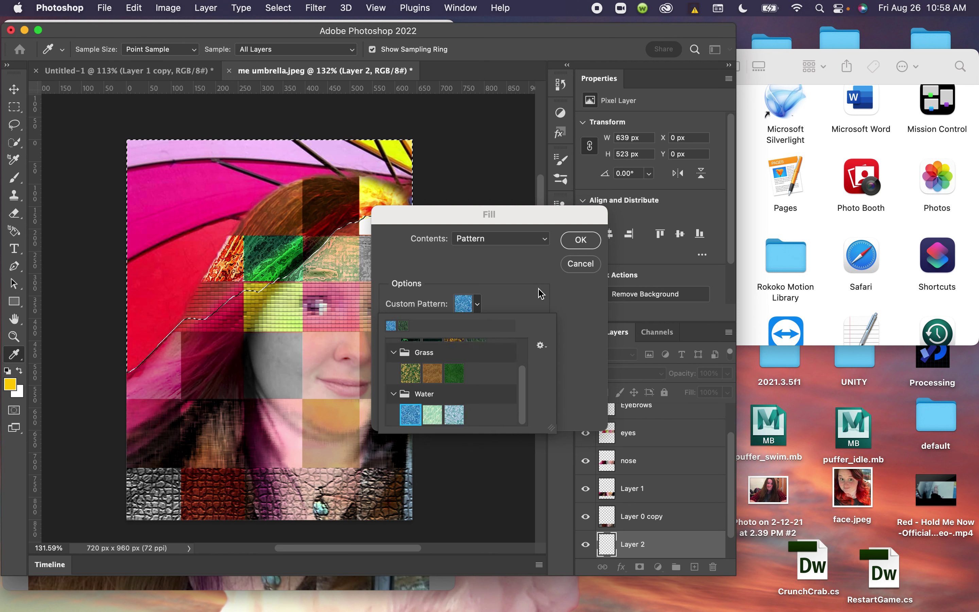
left_click(581, 240)
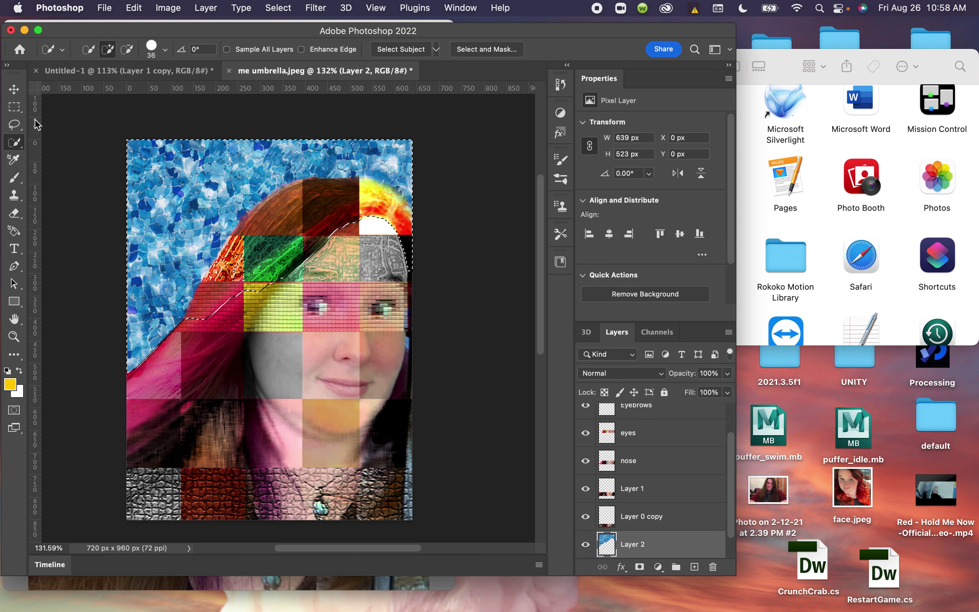
Step: Clear the selection and switch to the Rectangular Marquee tool
key("m")
left_click(54, 123)
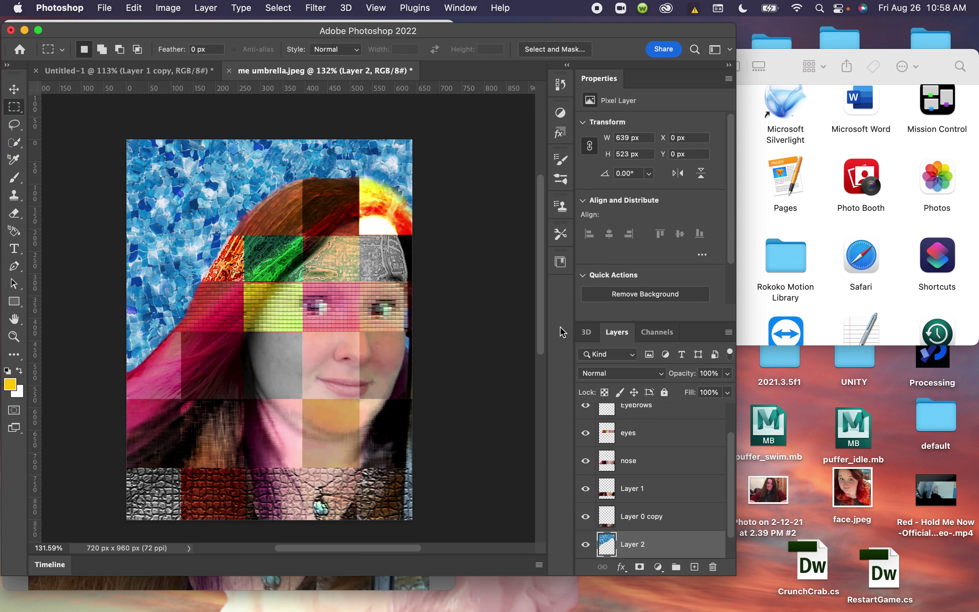
mouse_move(647, 608)
Step: Save the document as 'patchwork portrait.psd' on the Desktop, accepting the format options
left_click(105, 7)
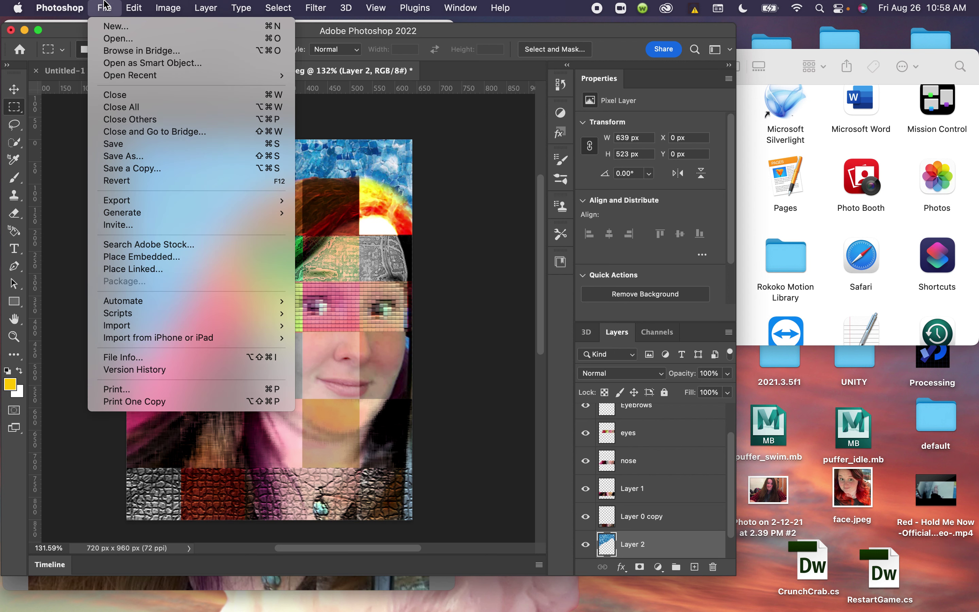
left_click(136, 145)
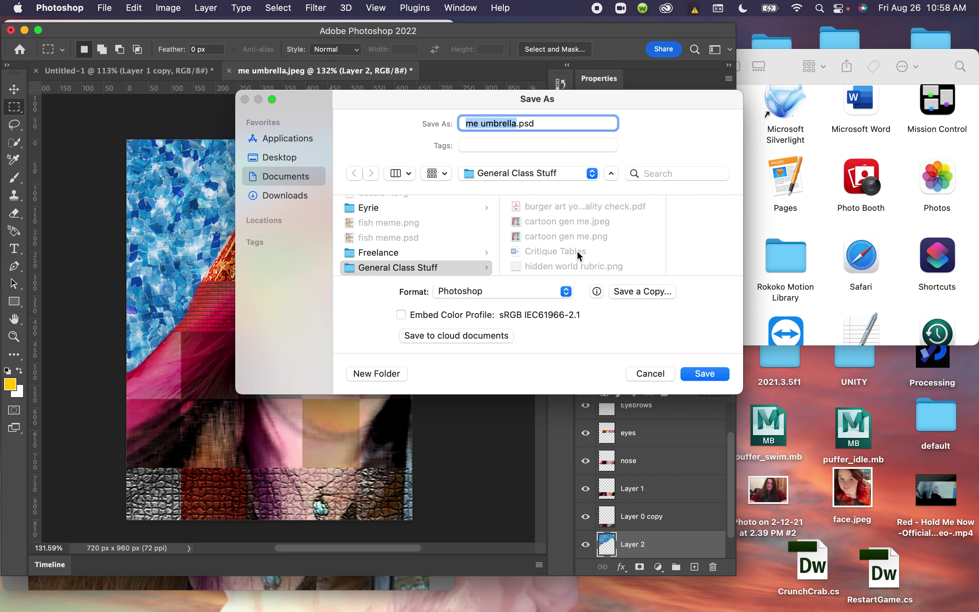
left_click(512, 124)
left_click_drag(517, 123, 466, 123)
key("BackSpace")
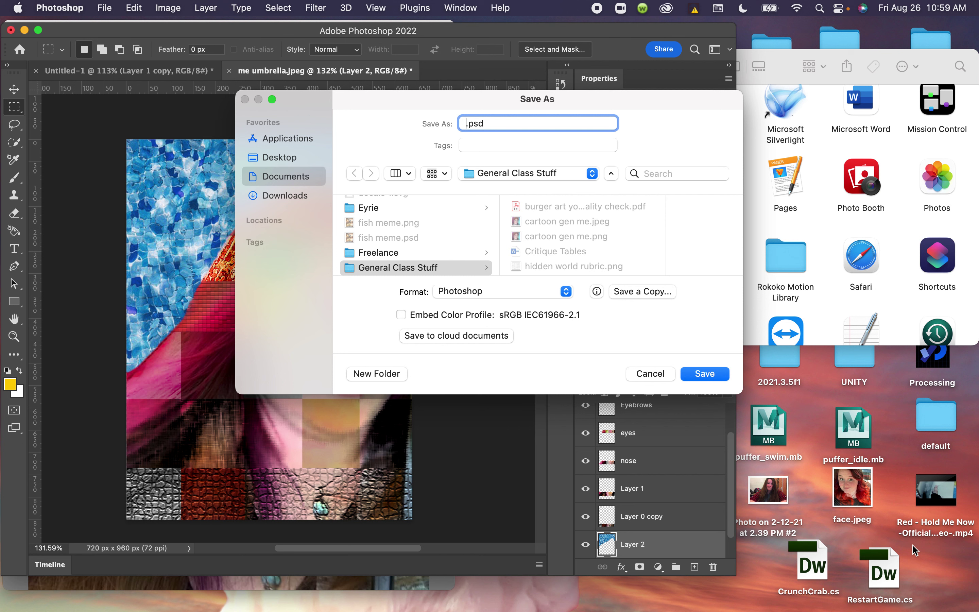
type("patchwork portrait")
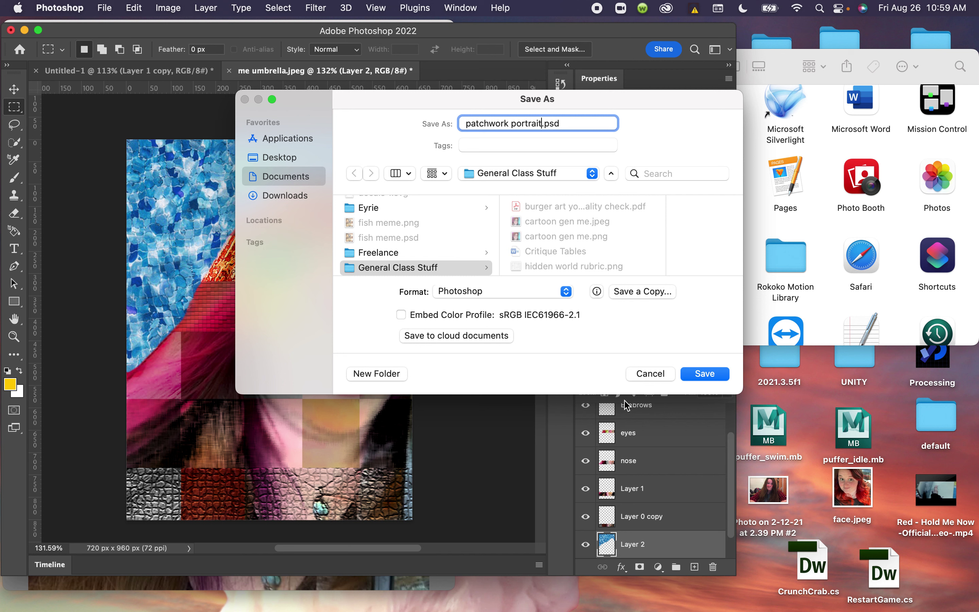
left_click(274, 178)
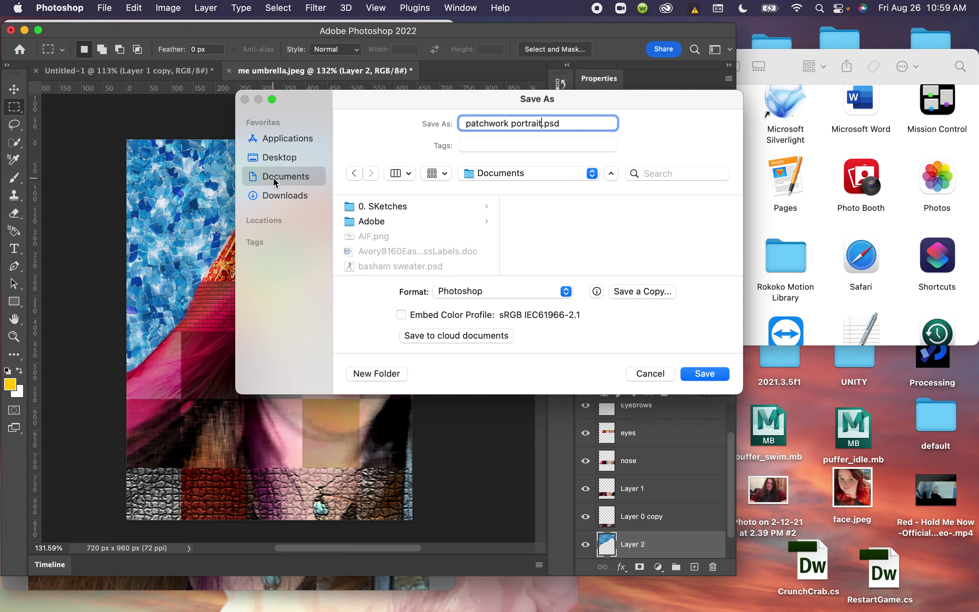
left_click(277, 157)
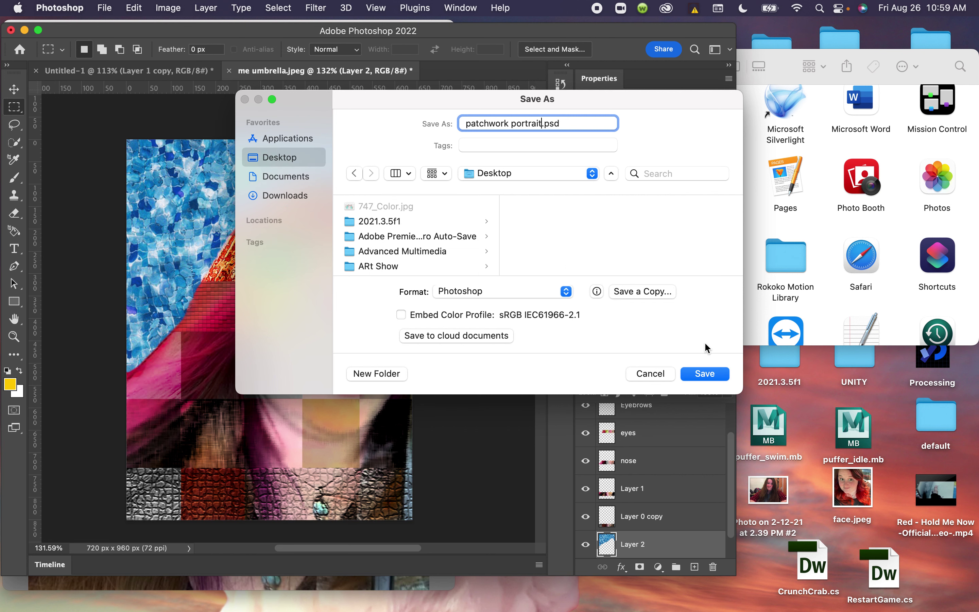
left_click(704, 374)
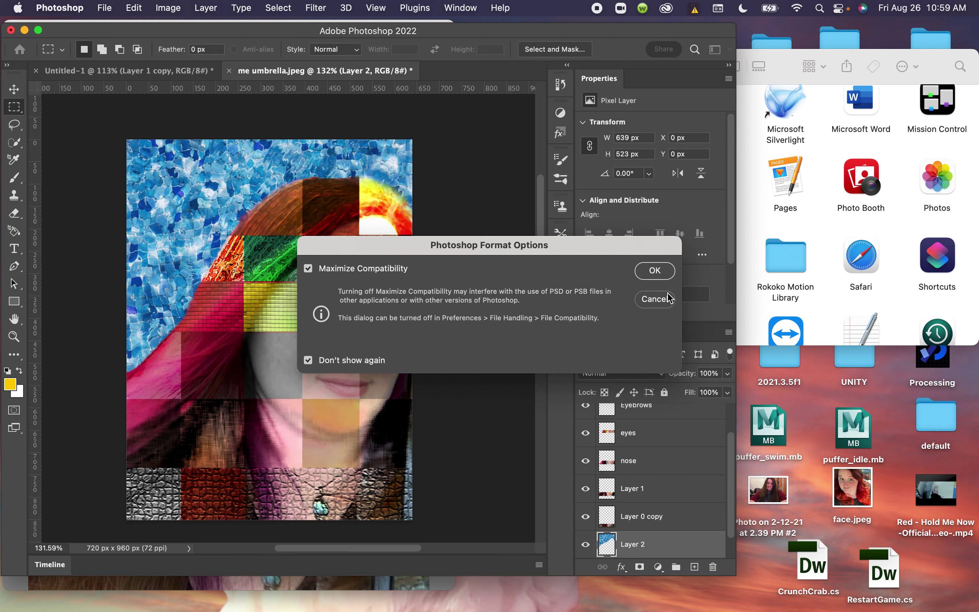
left_click(656, 280)
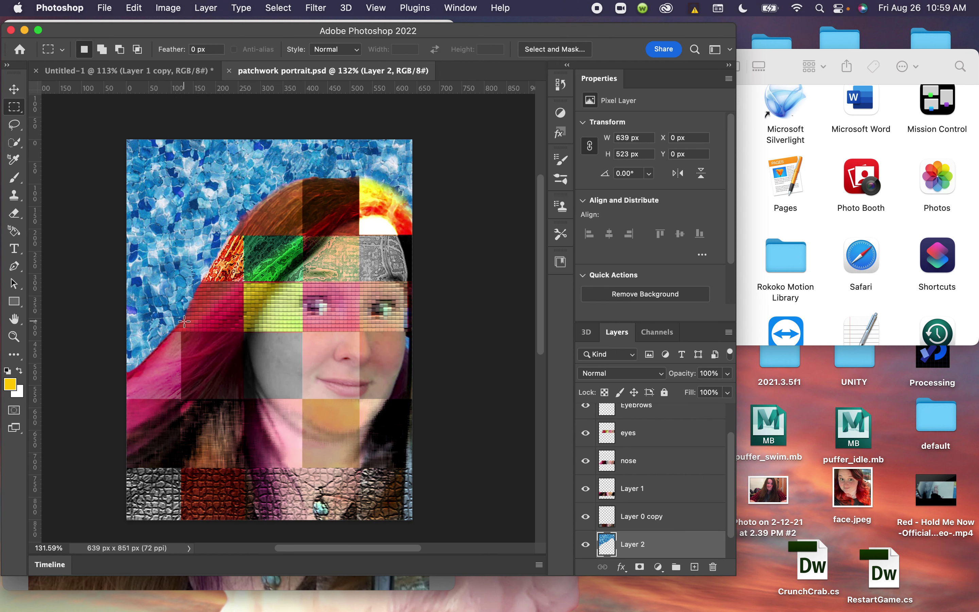
Step: Export a 639 × 851 PNG named 'patchwork portrait.png' into the Advanced Multimedia folder
left_click(105, 7)
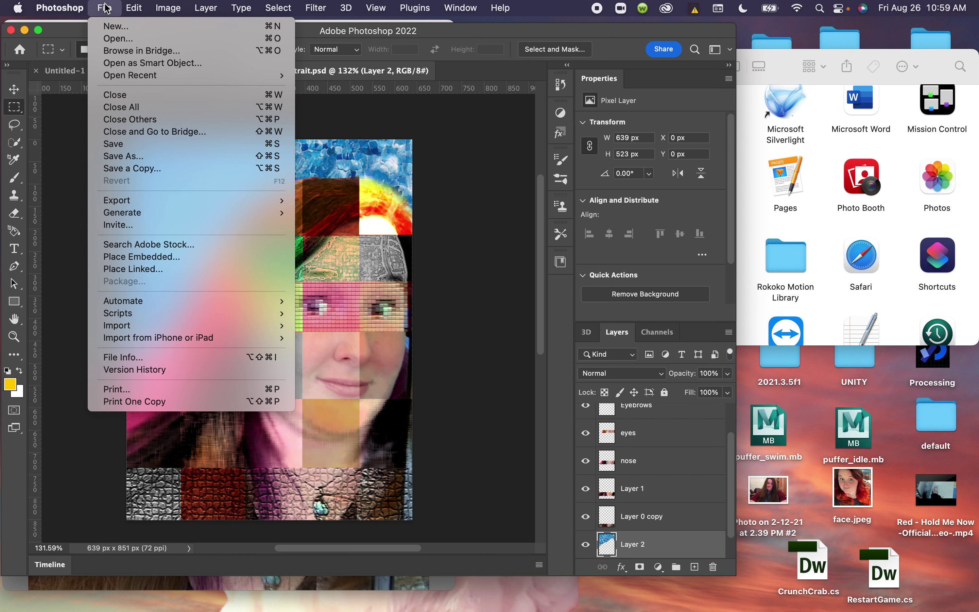
mouse_move(137, 200)
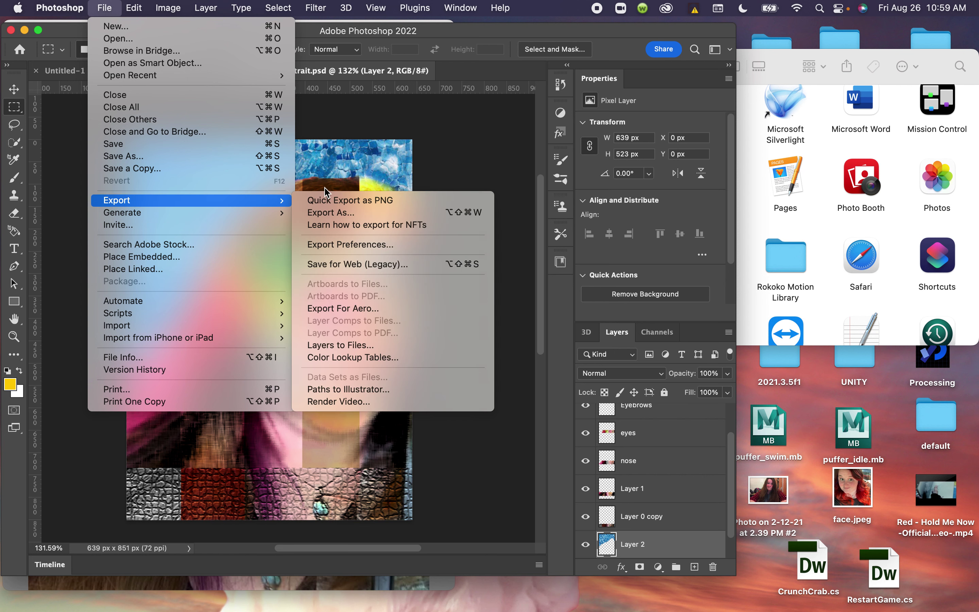
left_click(331, 211)
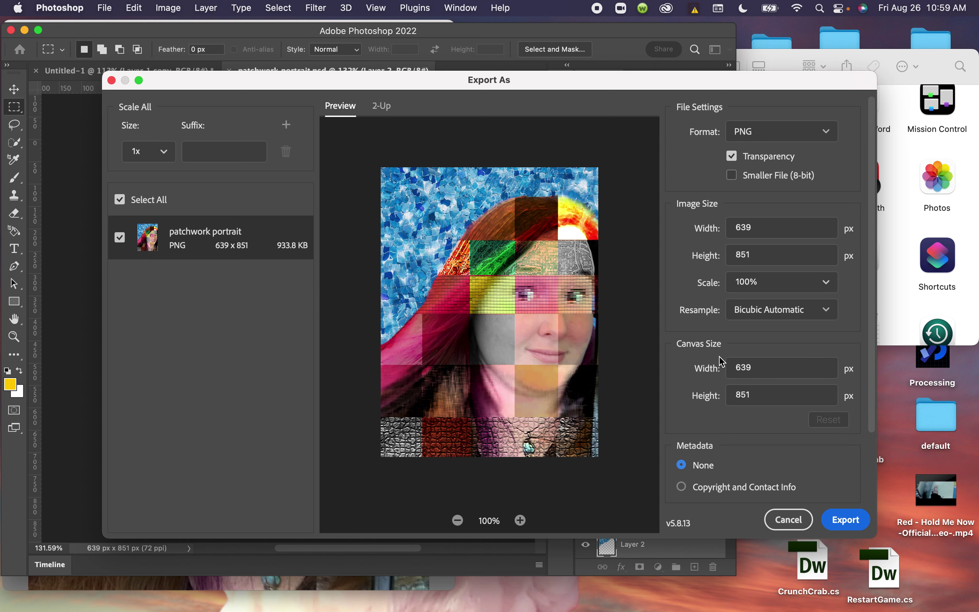
left_click(856, 531)
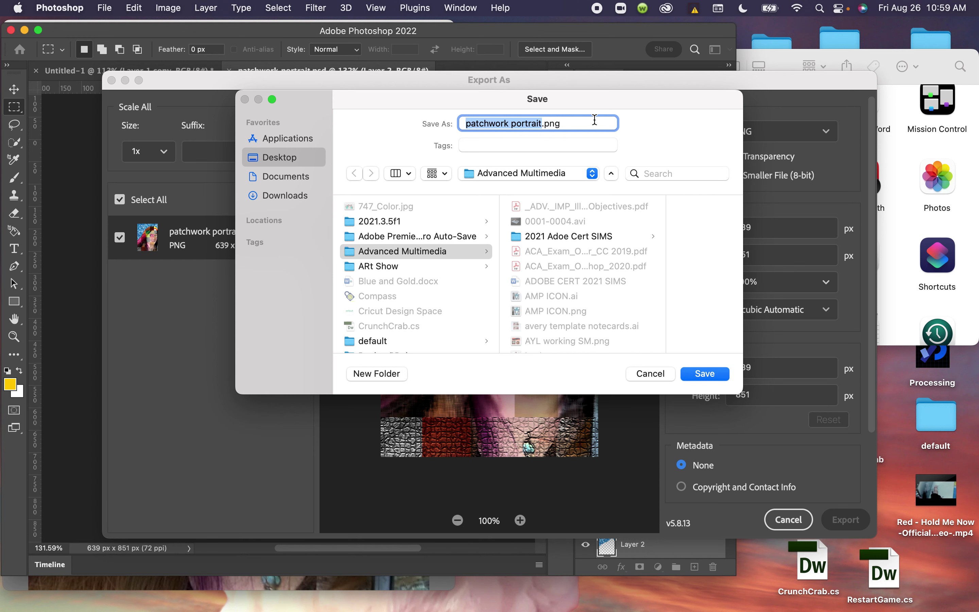
left_click(719, 378)
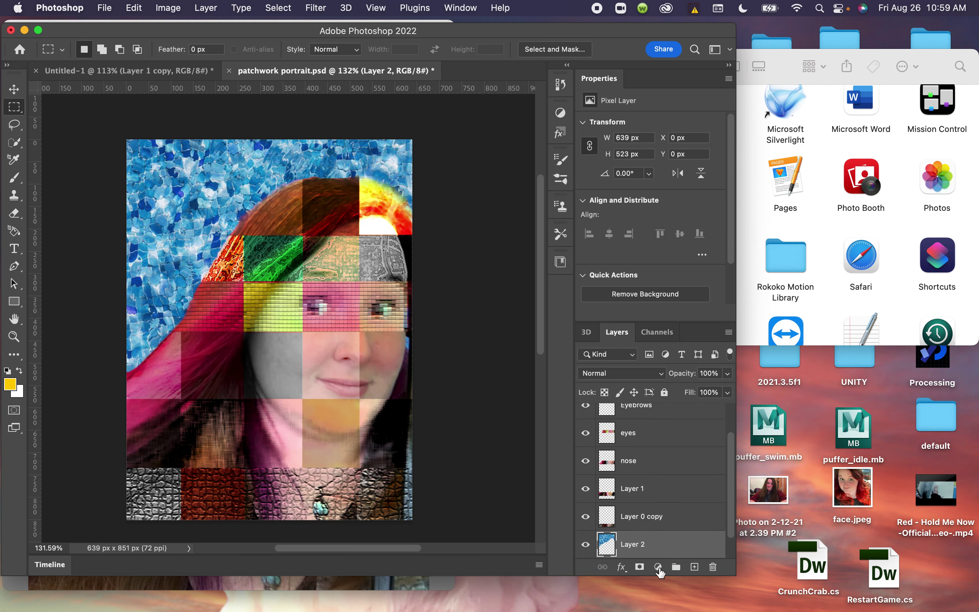
mouse_move(468, 608)
left_click(114, 580)
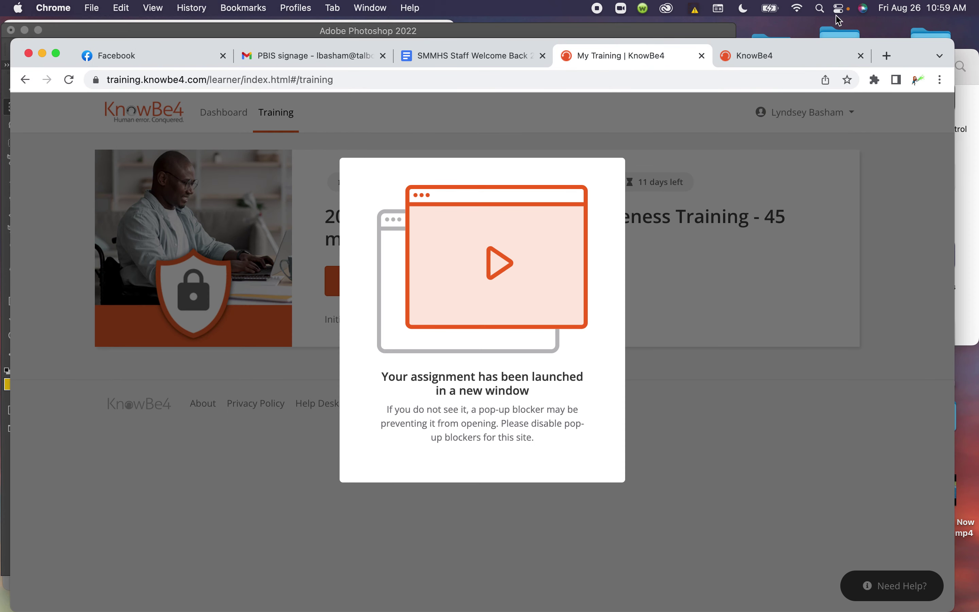
Step: Load Google Drive in a new Chrome tab and show the folders in My Drive
left_click(886, 56)
type("dr")
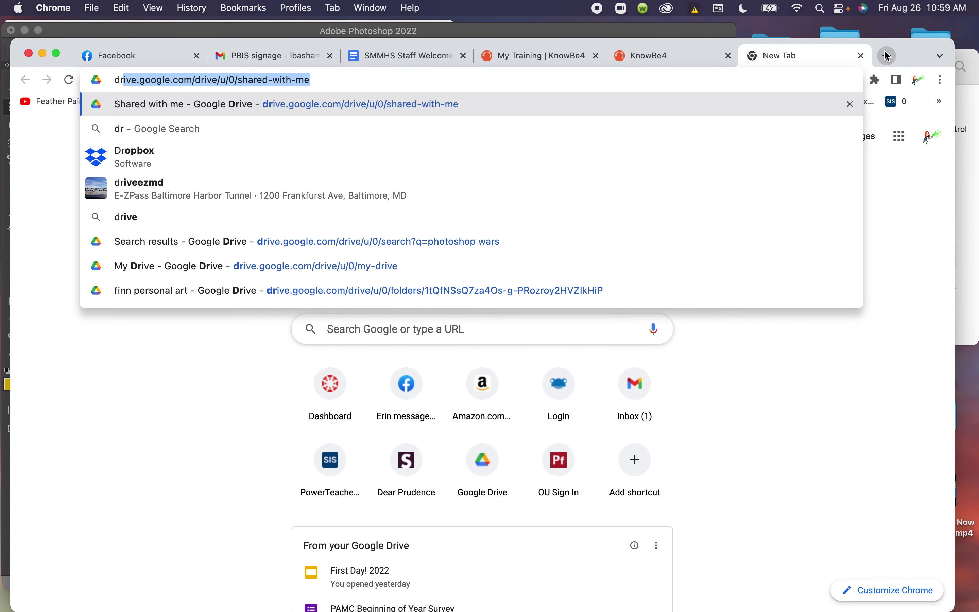
key("Return")
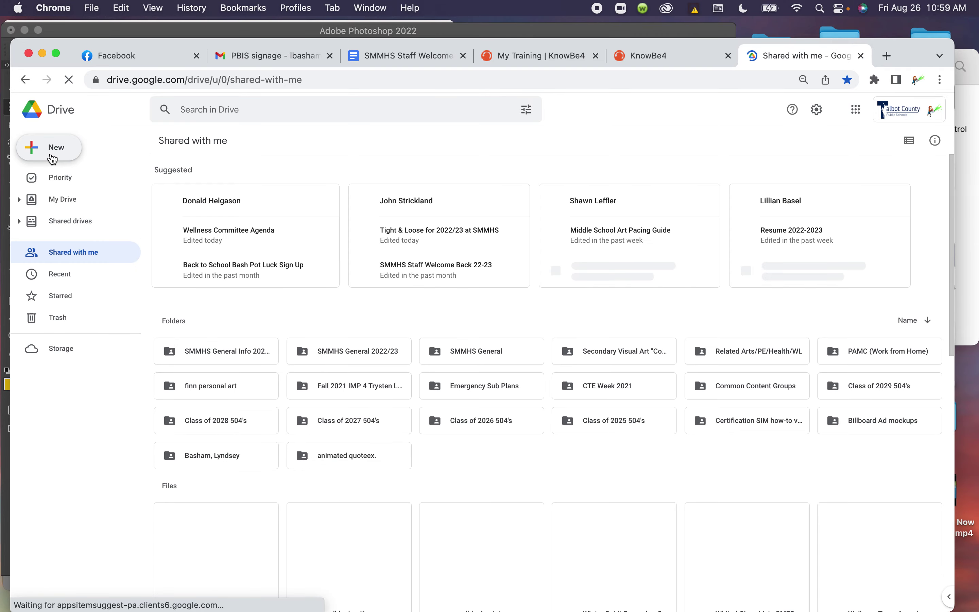
left_click(53, 155)
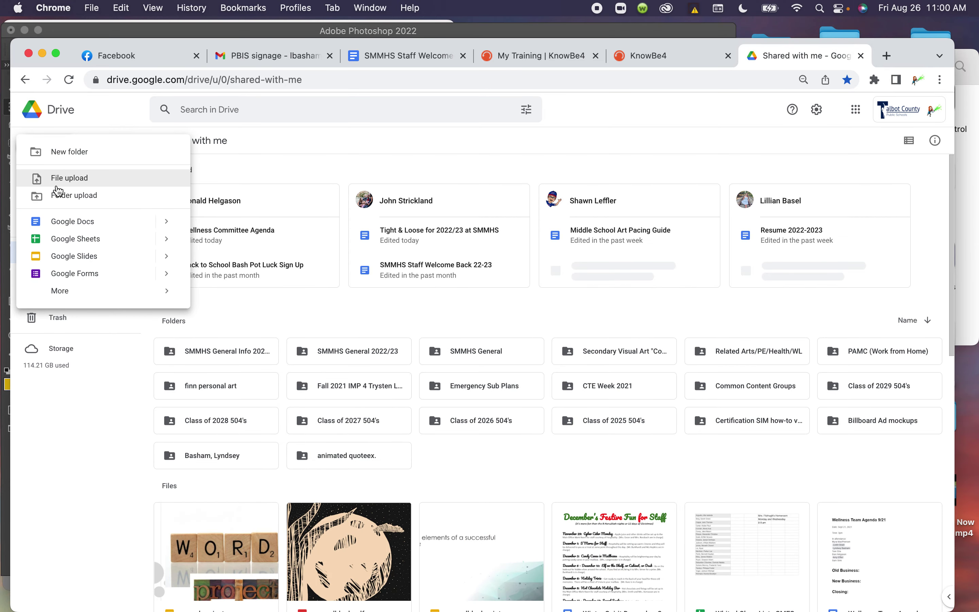
left_click(116, 119)
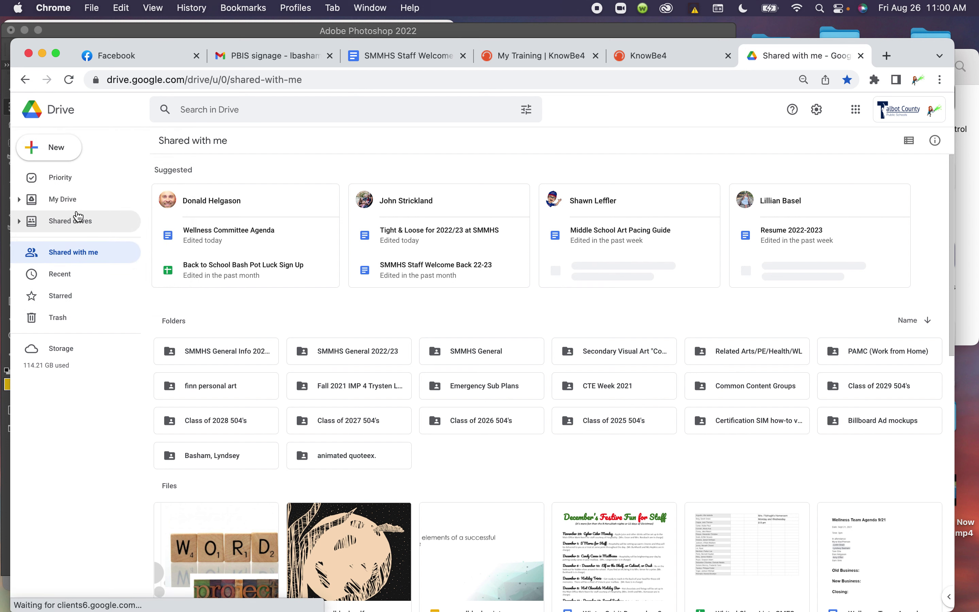
left_click(68, 205)
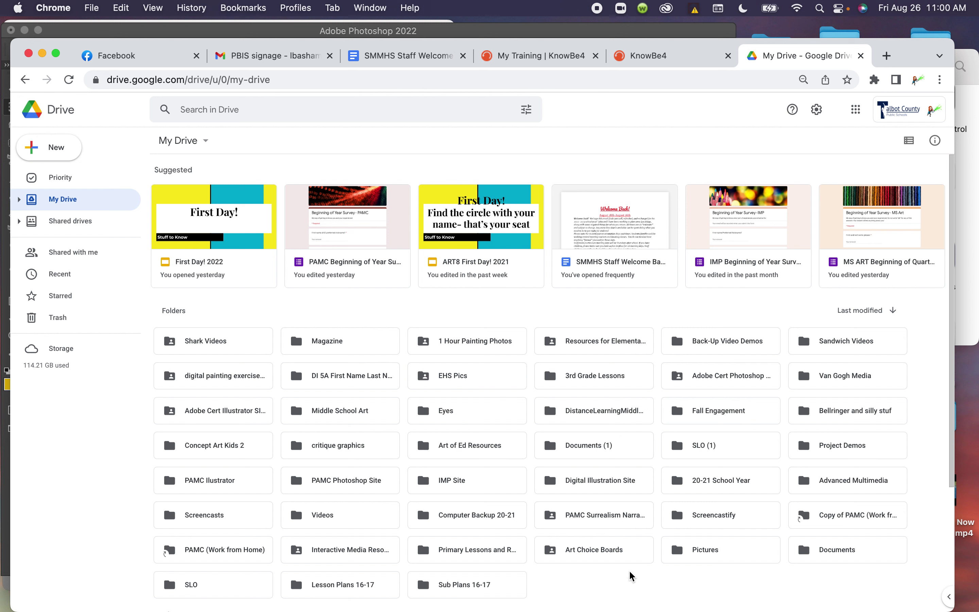
left_click(908, 106)
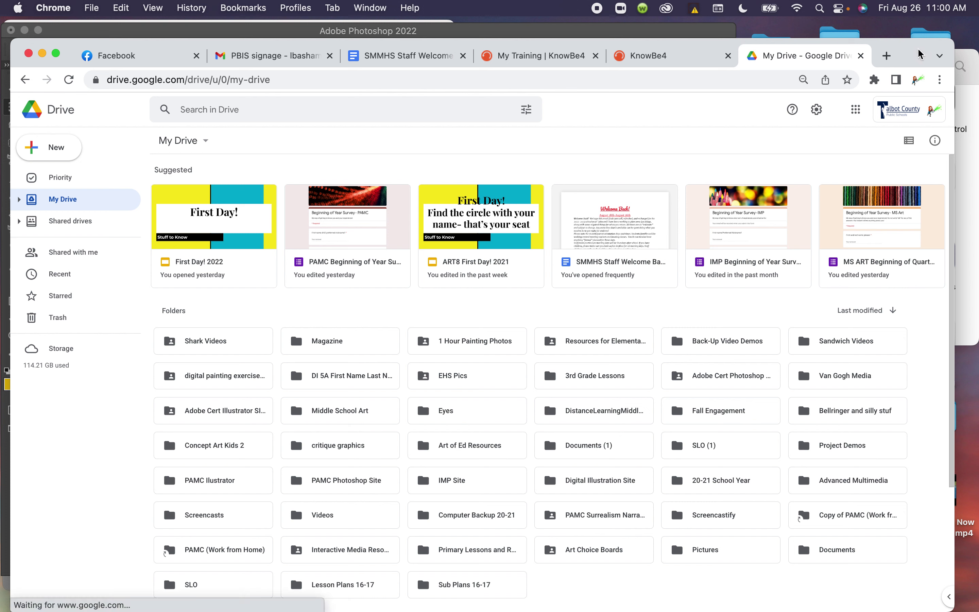